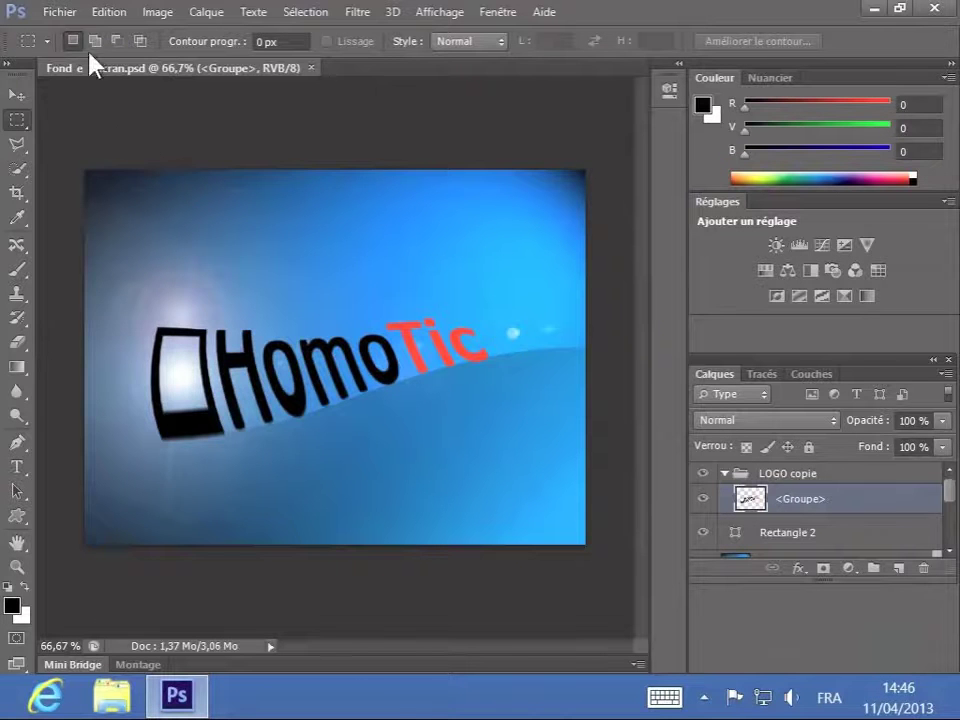
Open the Save for Web export and inspect the optimized logo preview at up to 300% zoom, returning to 100%.
click(64, 21)
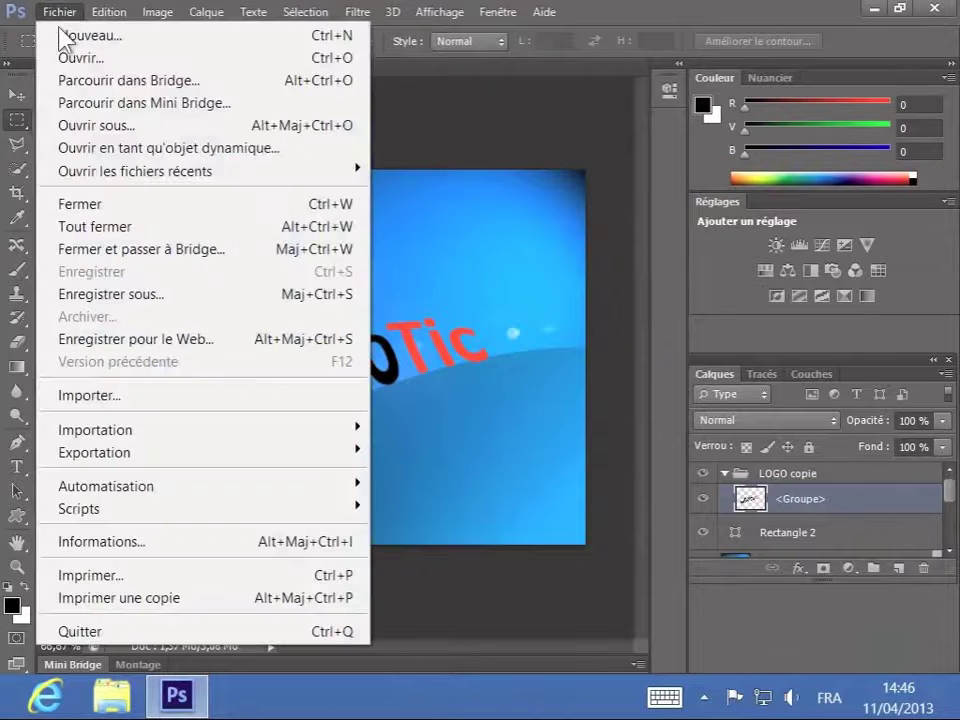
click(126, 343)
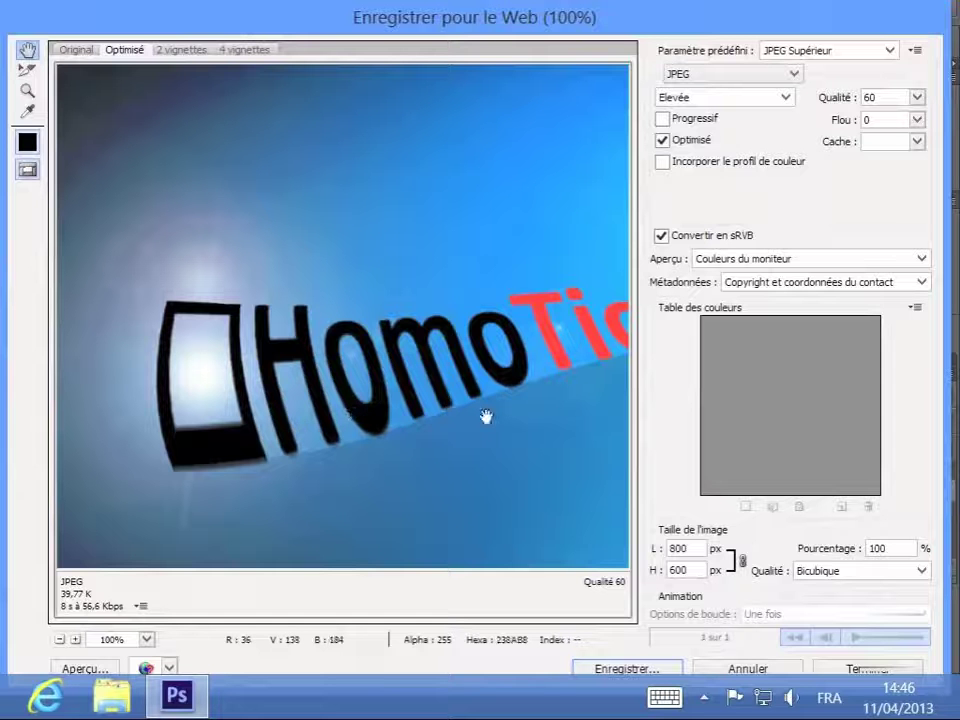
drag(486, 418, 411, 366)
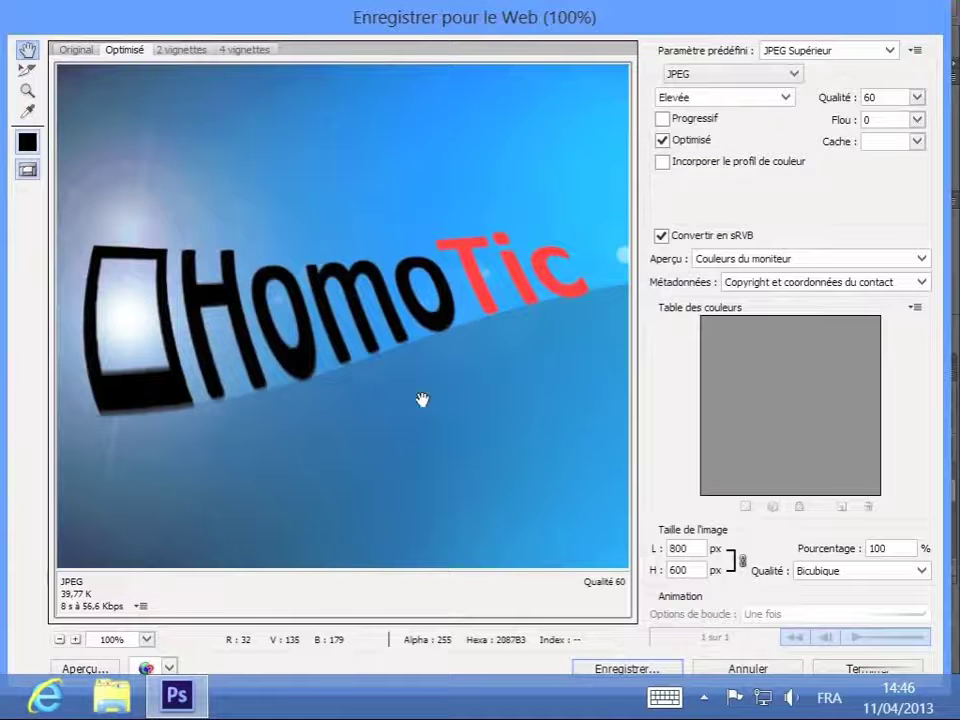
click(29, 92)
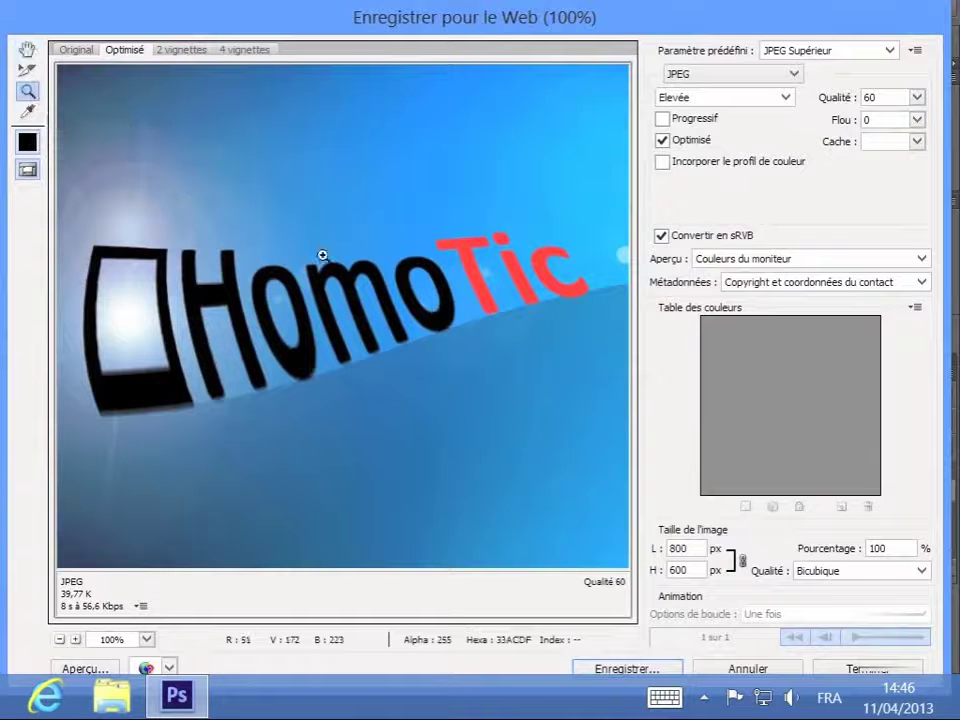
click(354, 320)
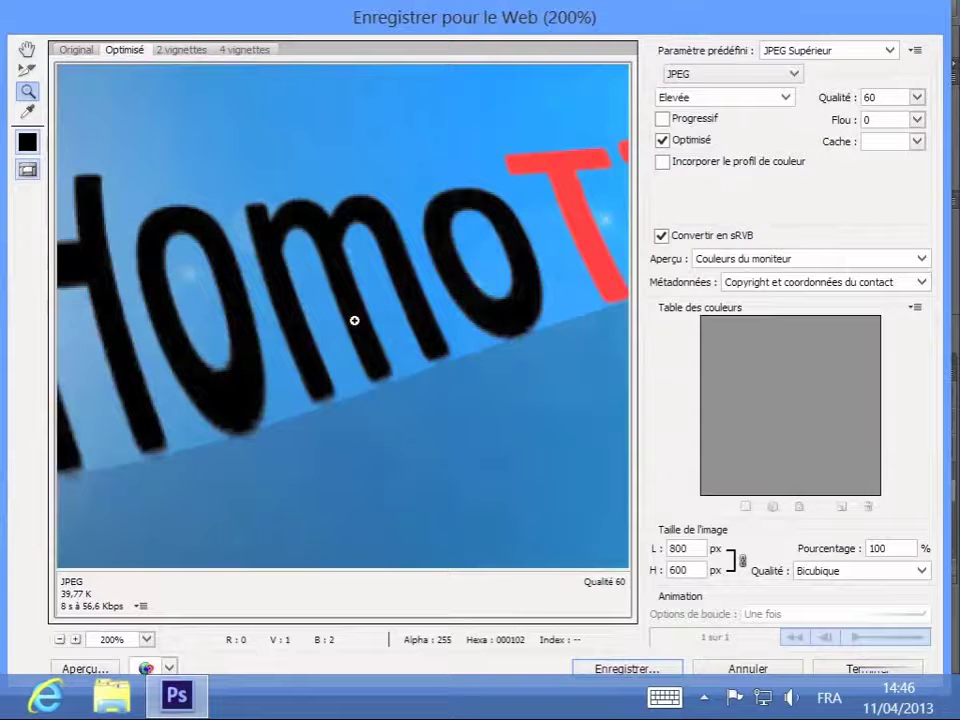
click(354, 320)
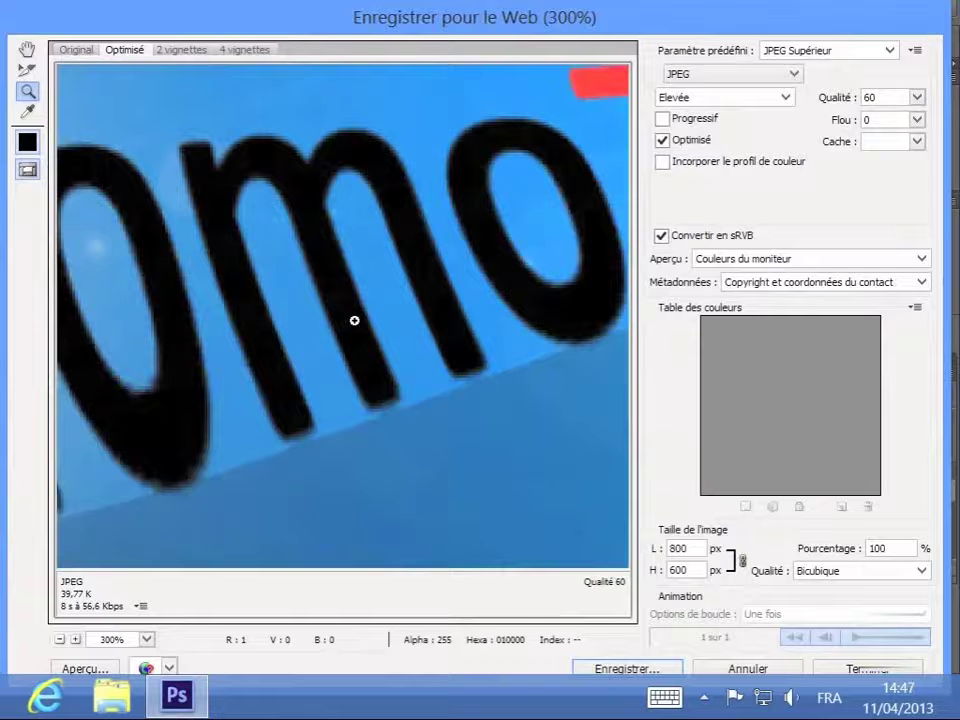
right_click(354, 320)
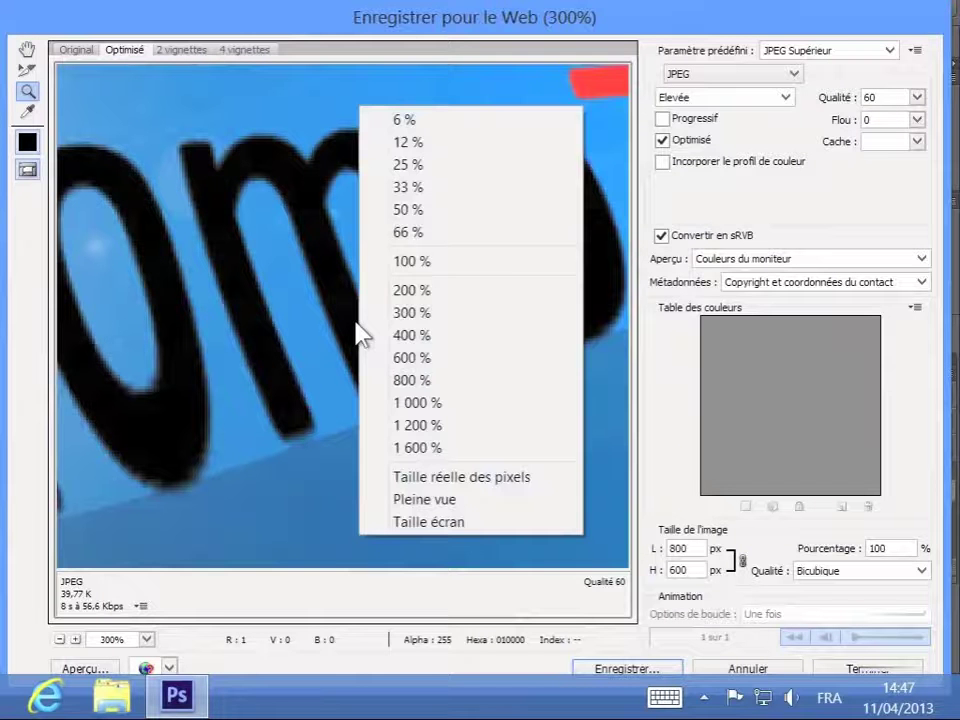
click(404, 262)
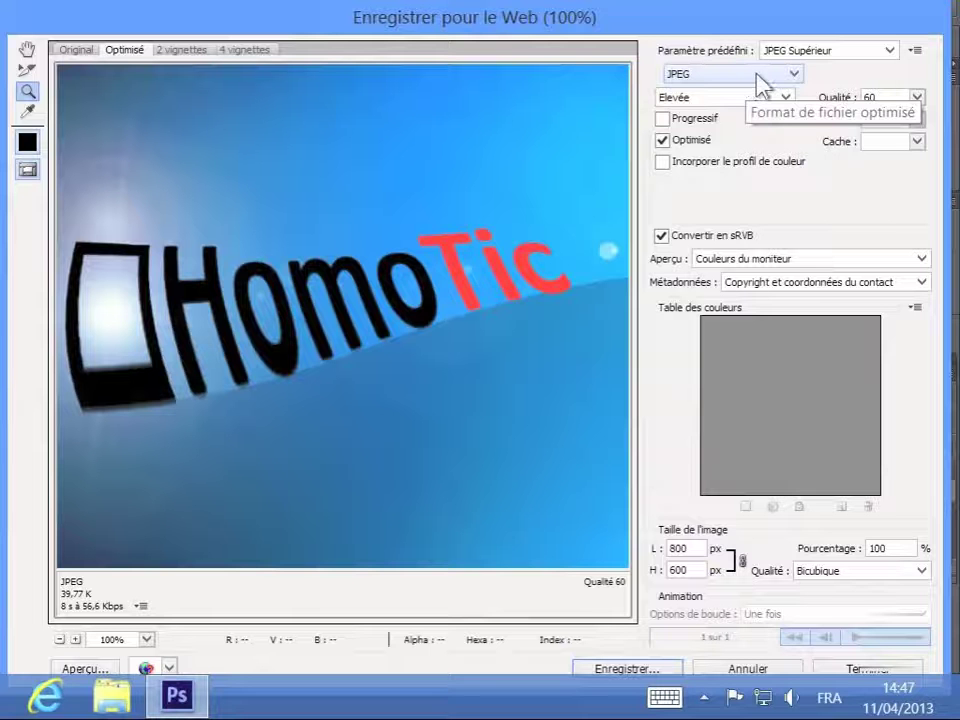
Select the JPEG Supérieur preset, try GIF as the export format and return the format to JPEG.
click(889, 51)
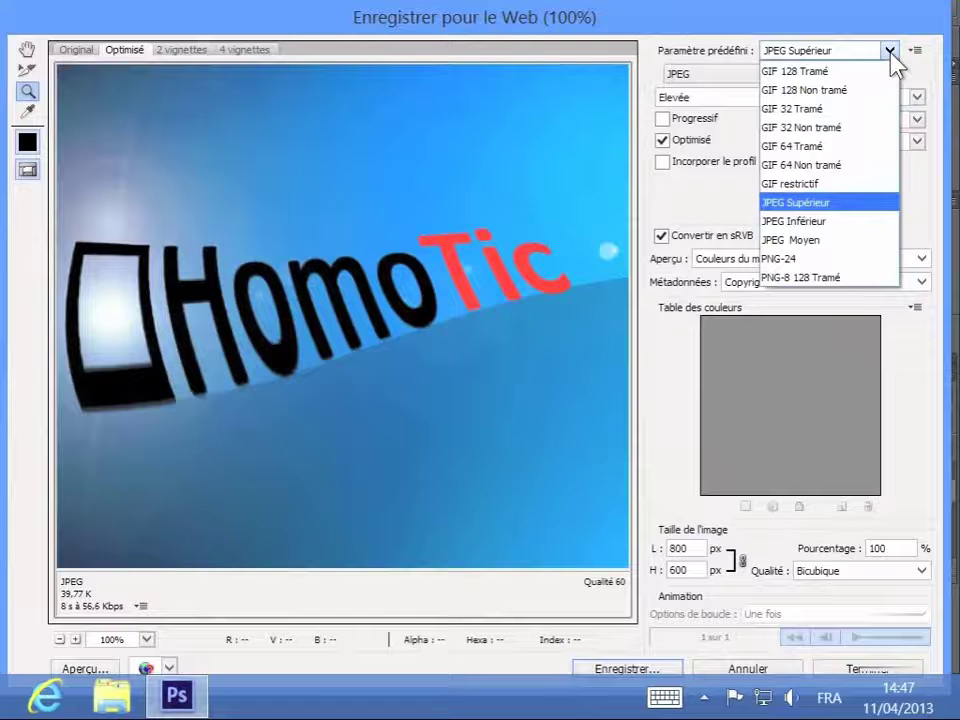
click(851, 207)
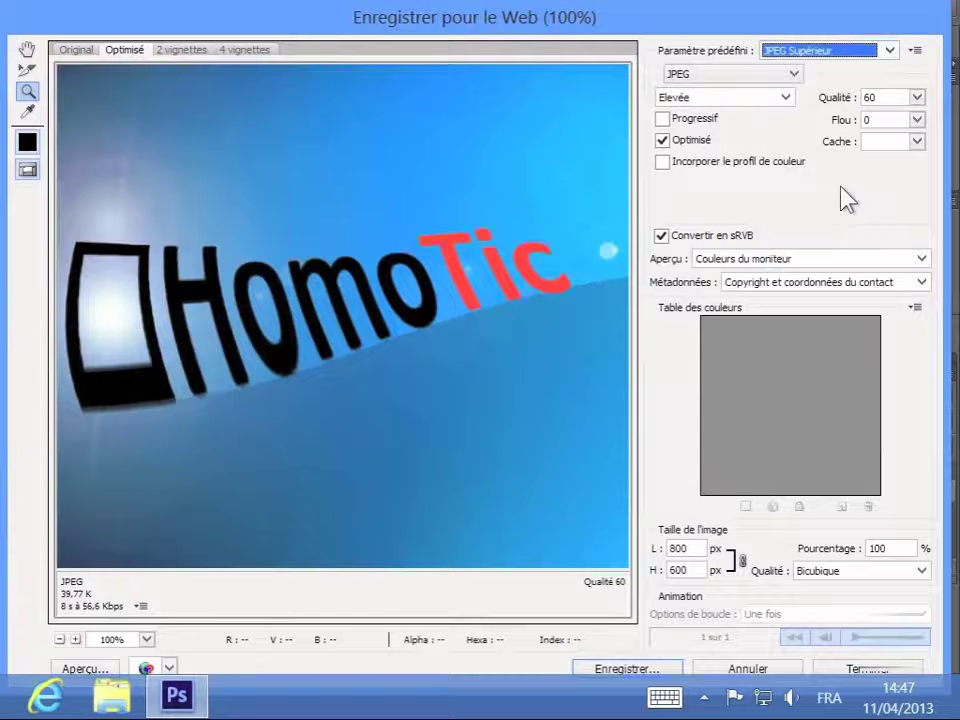
click(794, 76)
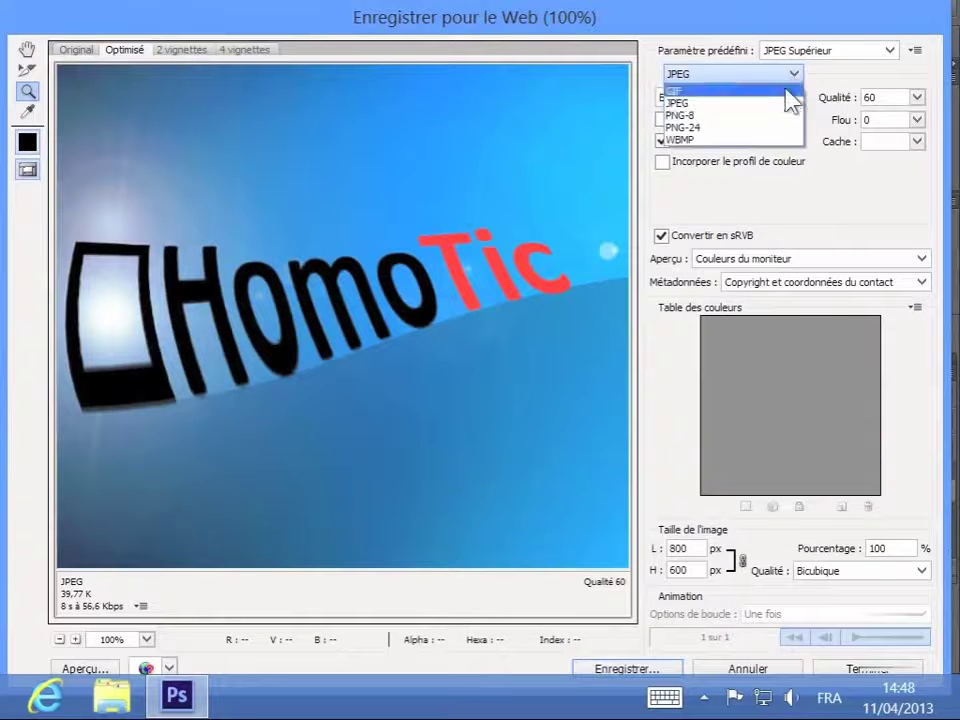
click(790, 91)
click(791, 74)
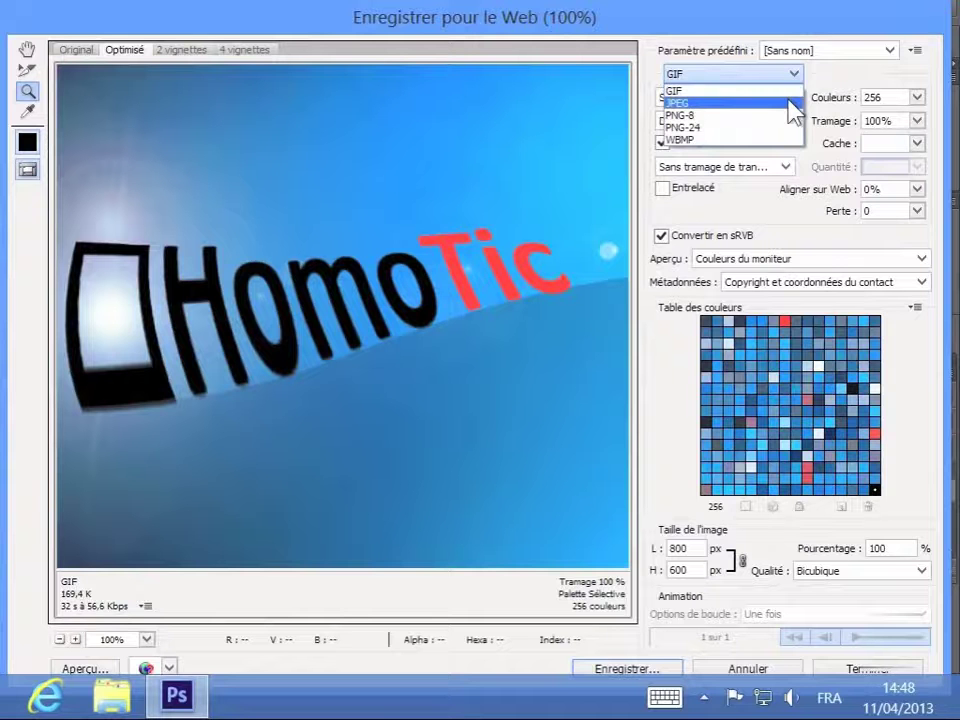
click(789, 103)
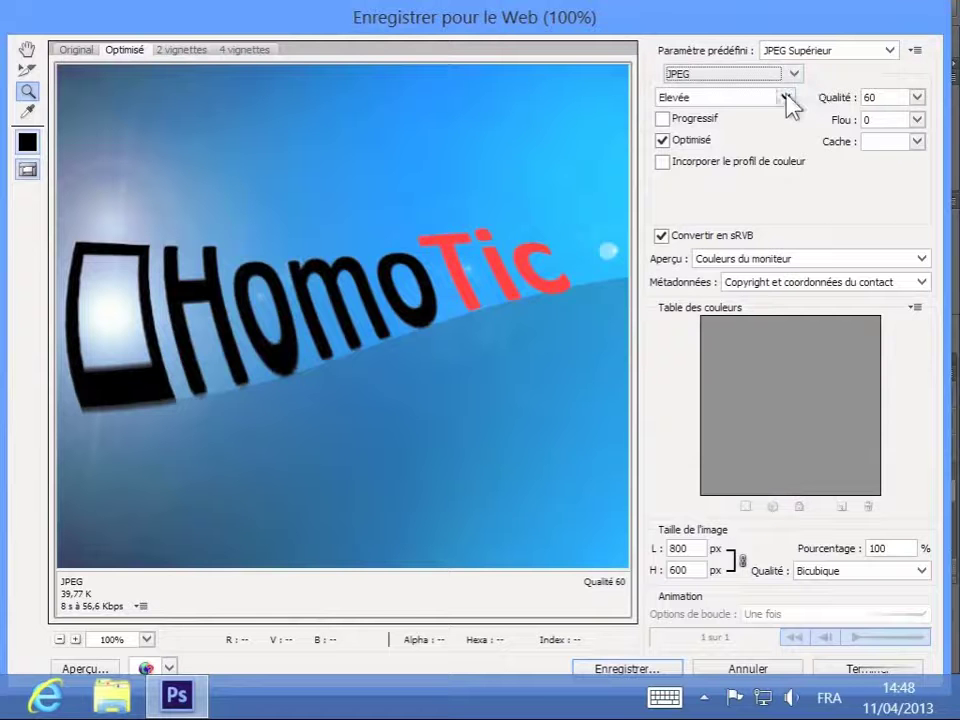
Try the Supérieure, Faible and Maximum compression quality levels for the JPEG export.
click(786, 97)
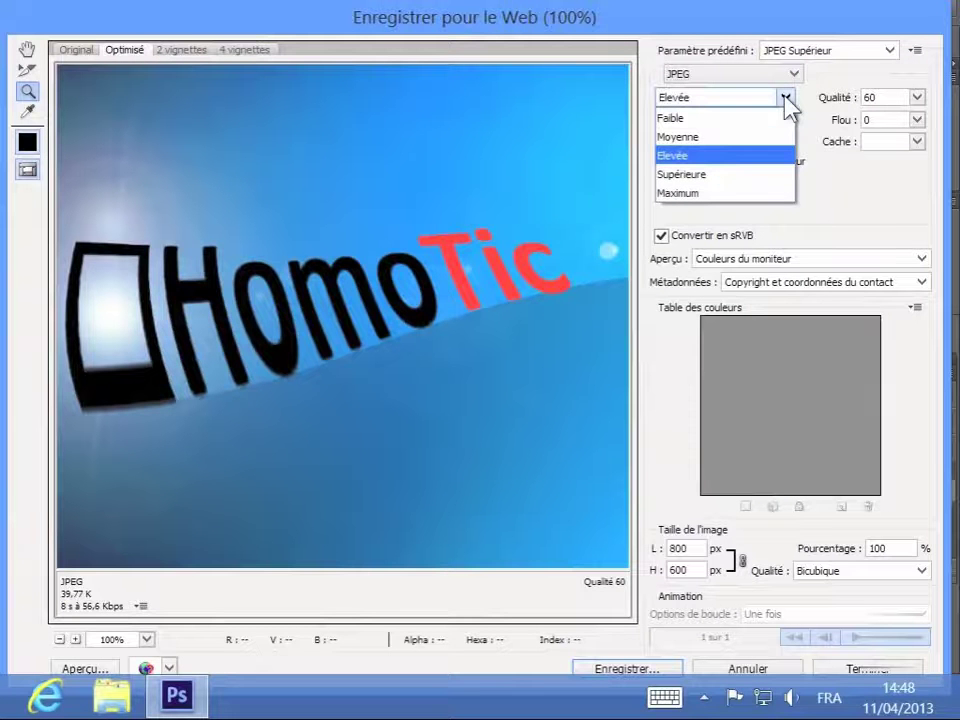
click(773, 176)
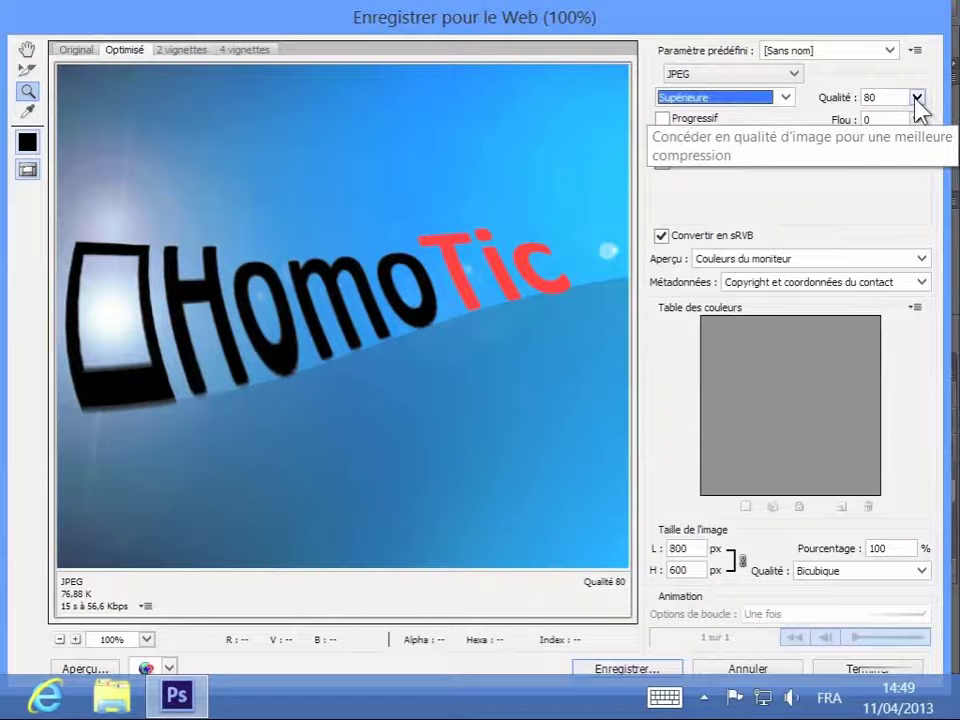
click(785, 97)
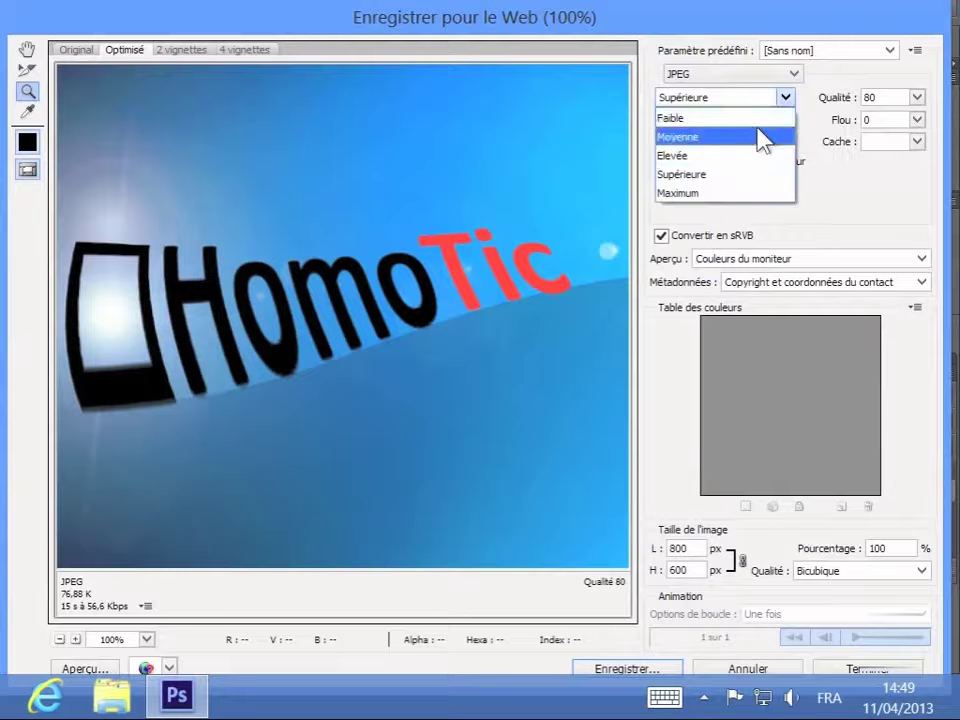
click(758, 121)
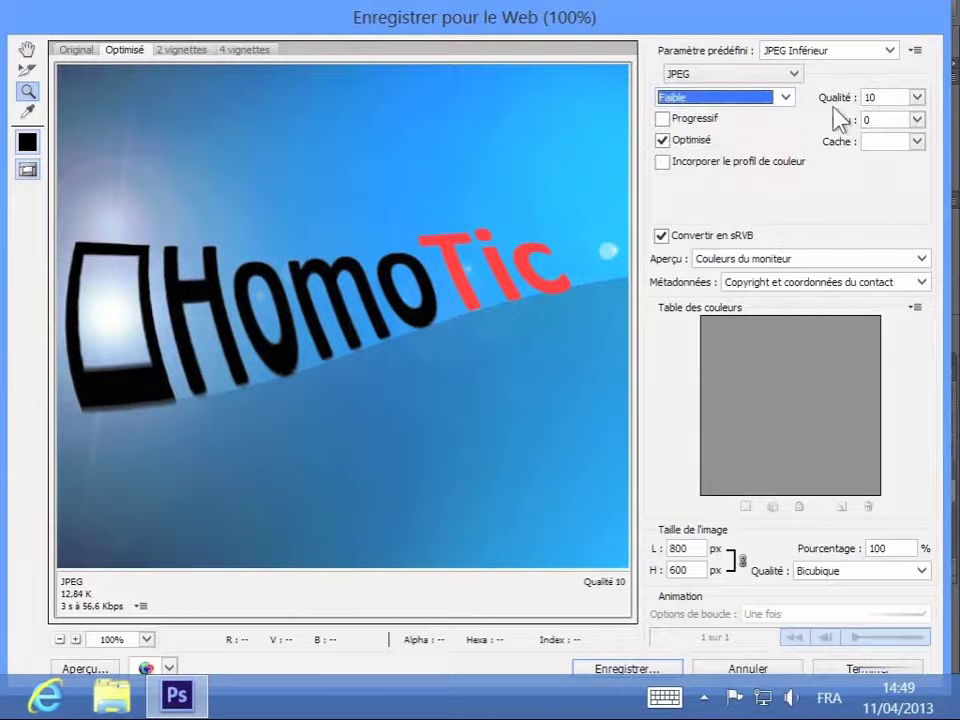
click(787, 99)
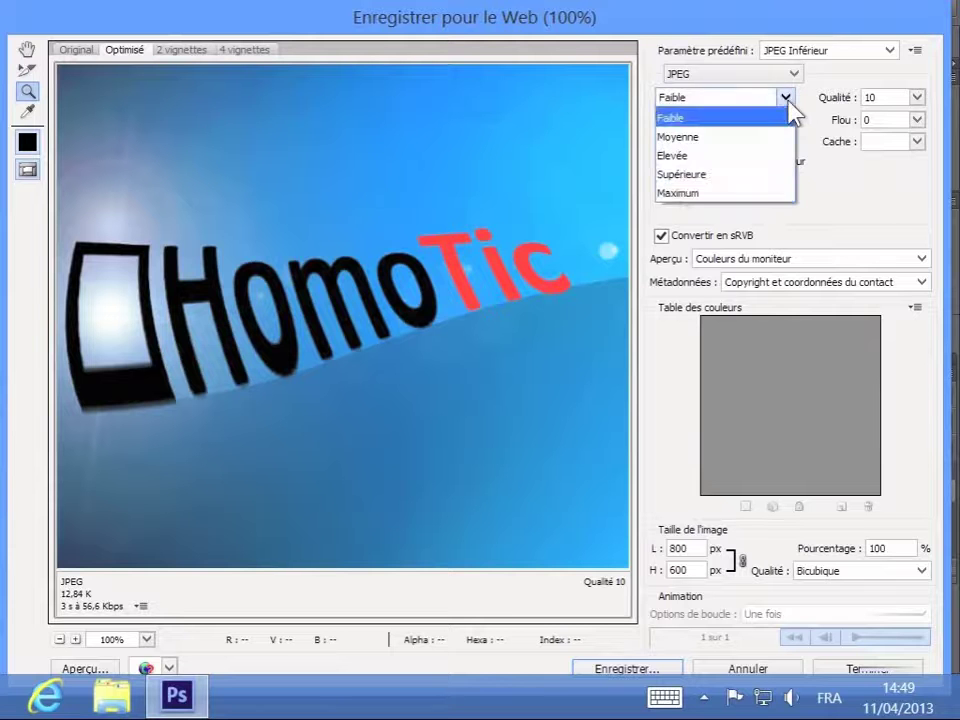
click(764, 194)
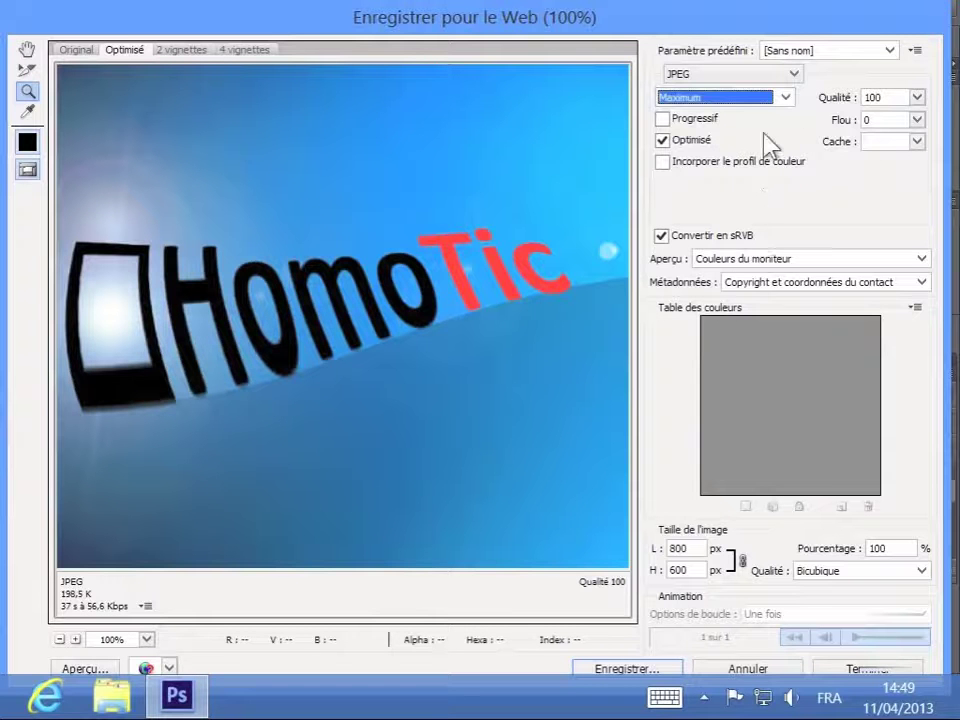
Set the JPEG compression level to Supérieure and fine-tune its quality value to 82.
click(786, 97)
click(775, 182)
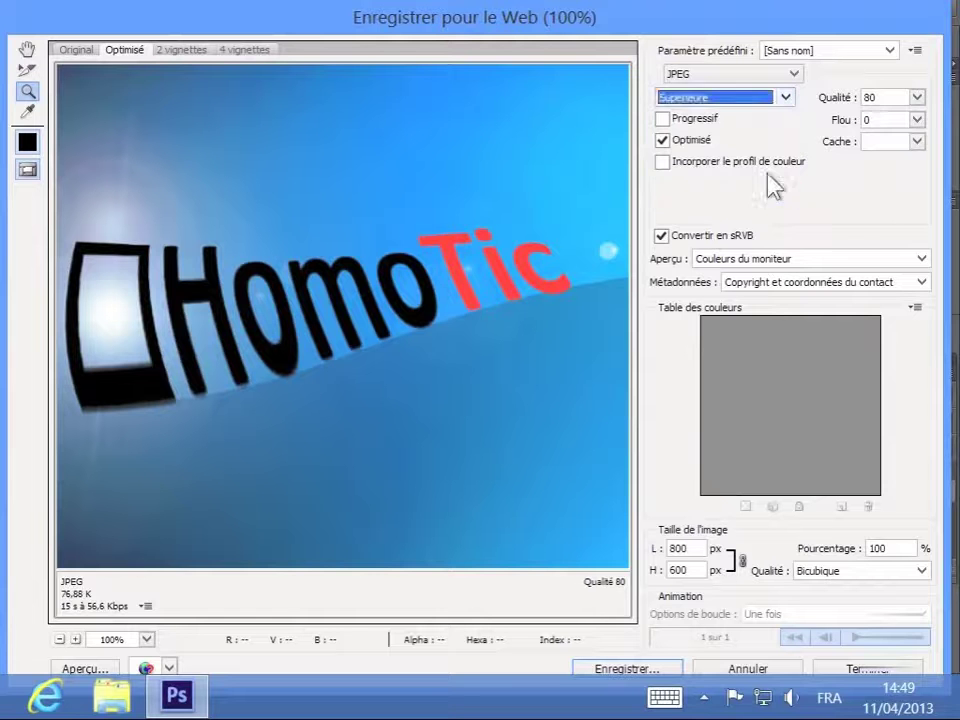
click(916, 97)
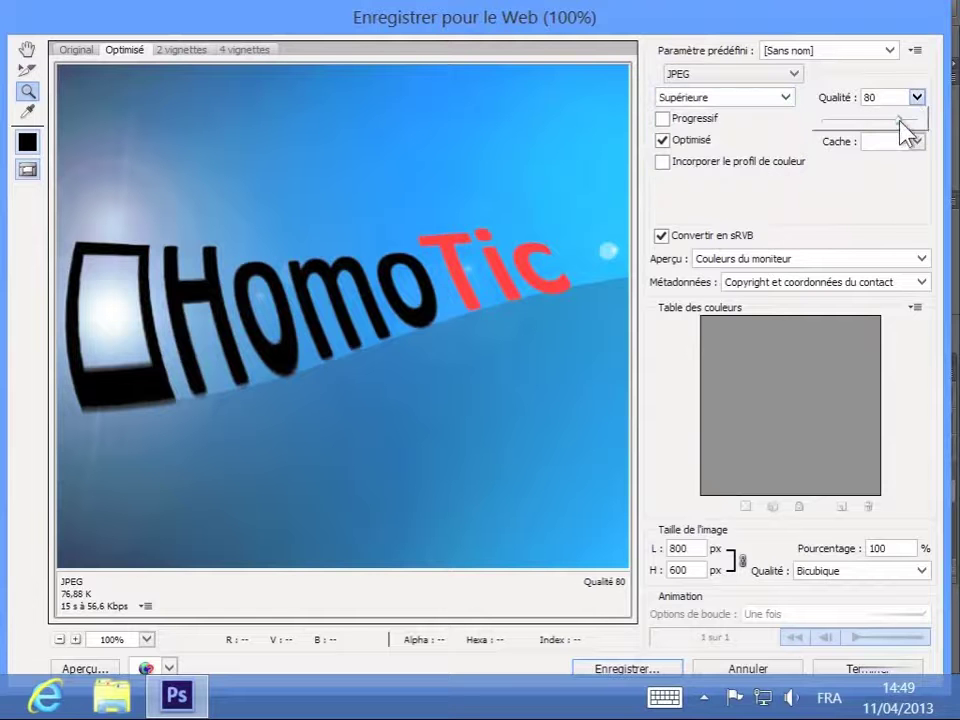
mouse_move(898, 121)
mouse_down()
mouse_move(912, 123)
mouse_move(906, 156)
mouse_move(920, 124)
mouse_move(905, 121)
mouse_move(909, 133)
mouse_up()
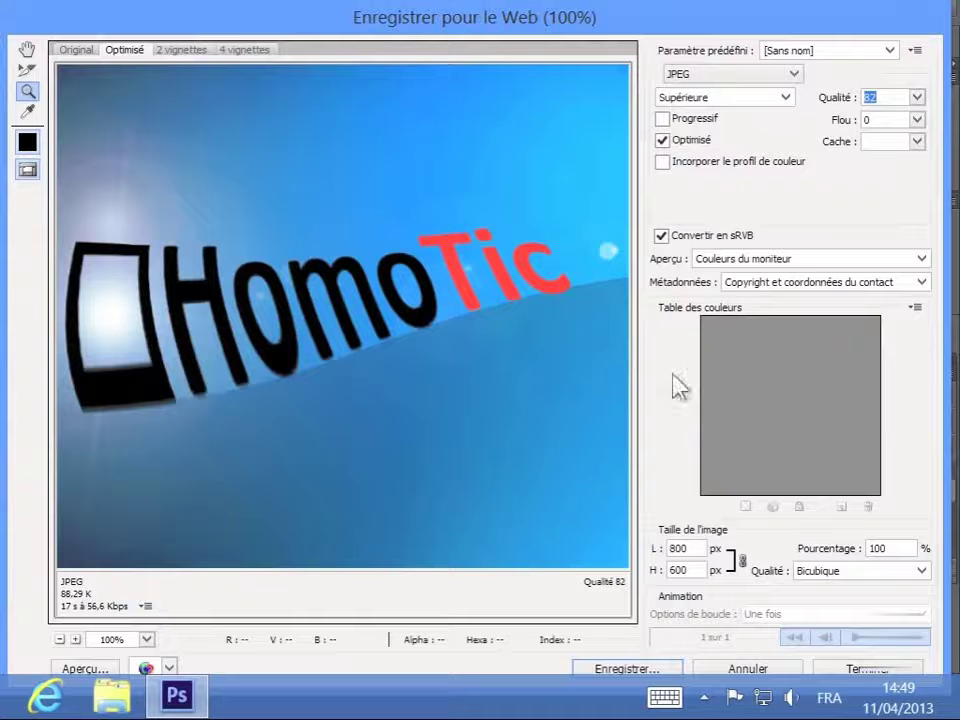
Try scaling the export size with linked proportions, enlarging the width to 858 px and reducing it to 798 px.
click(731, 556)
click(686, 550)
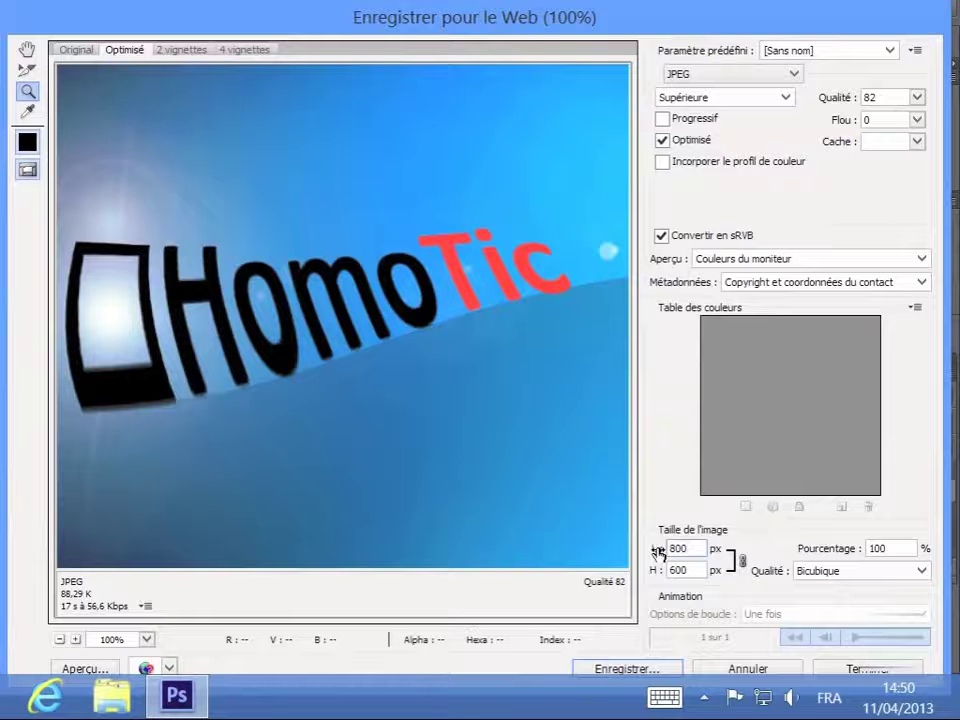
drag(657, 551, 676, 555)
drag(693, 555, 712, 558)
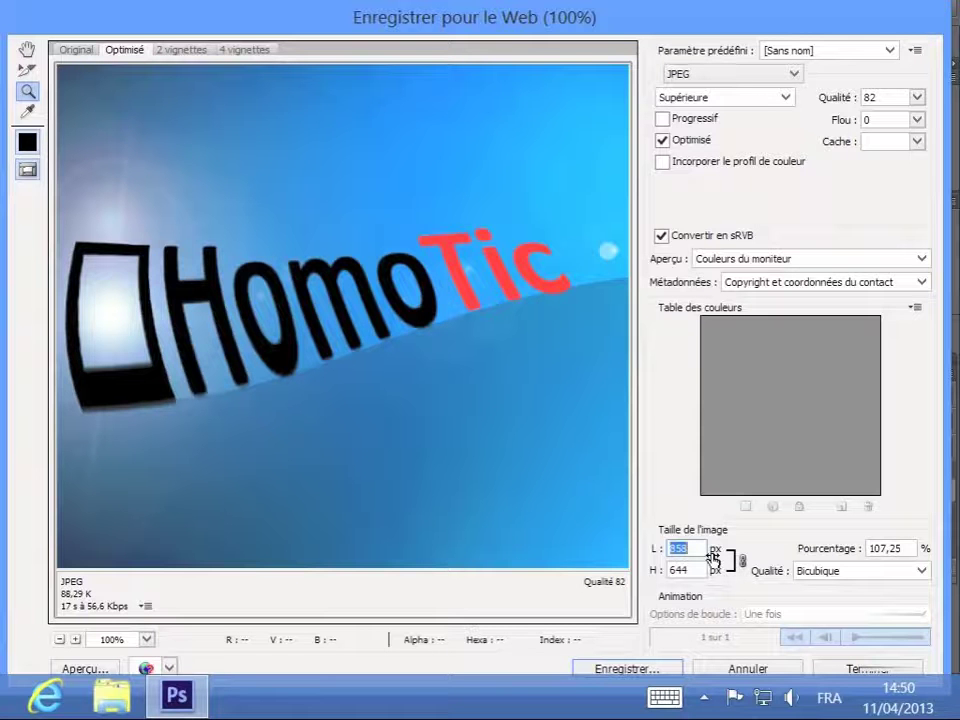
drag(712, 558, 662, 562)
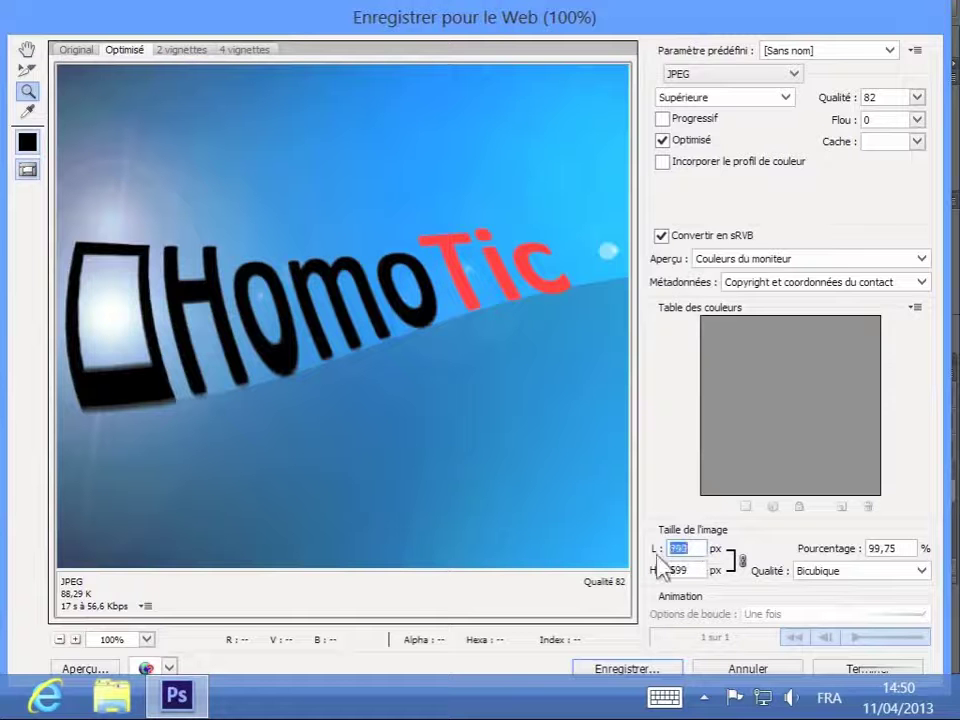
Unlink the export's width and height proportions and set the image size to 1200 by 1000 px.
click(743, 559)
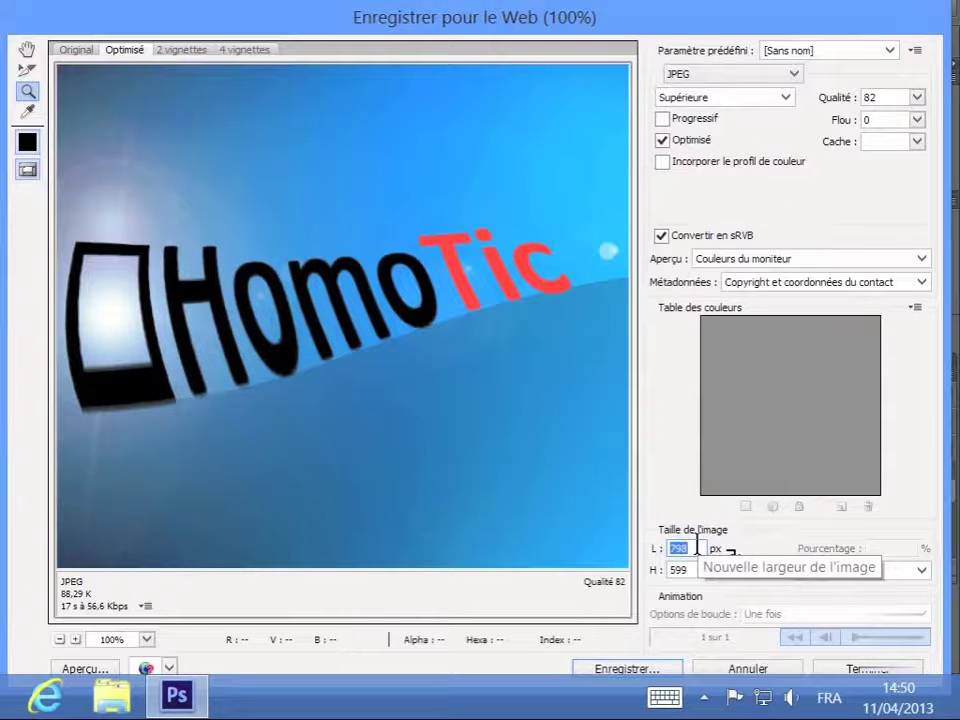
text(1200)
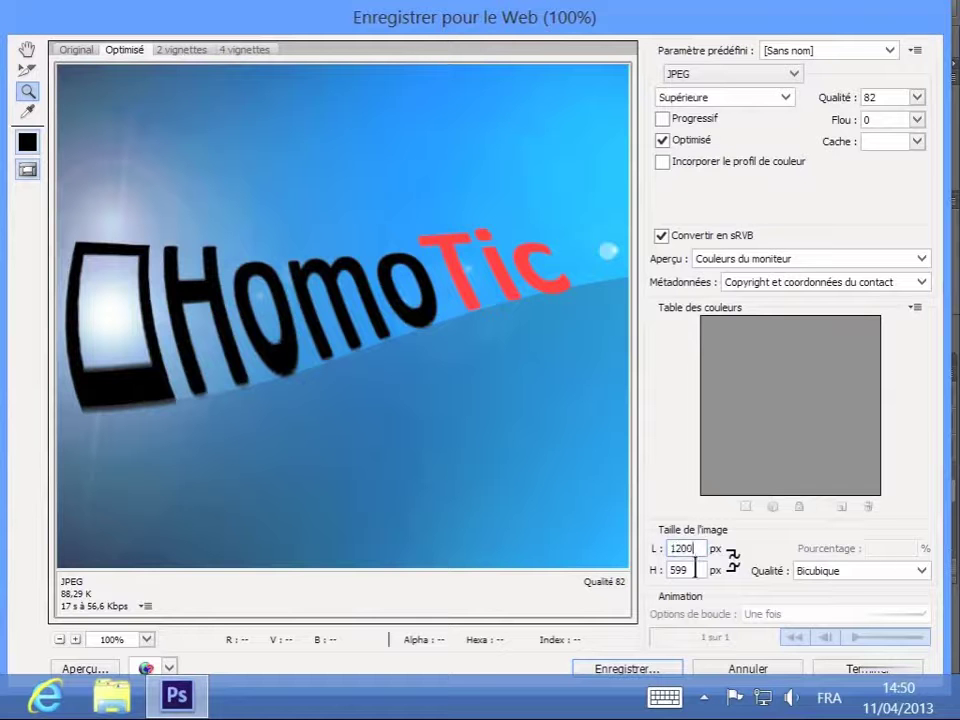
key(Tab)
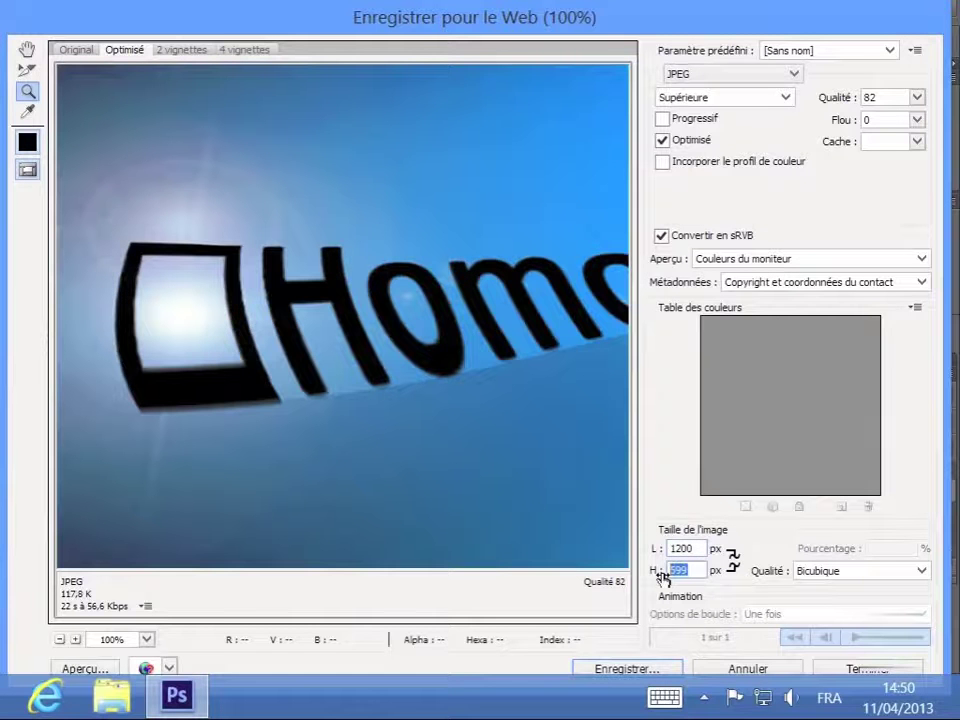
text(1000)
Reposition the resized preview and compare the original image with the optimized version, ending on the optimized one.
click(36, 56)
drag(536, 364, 567, 281)
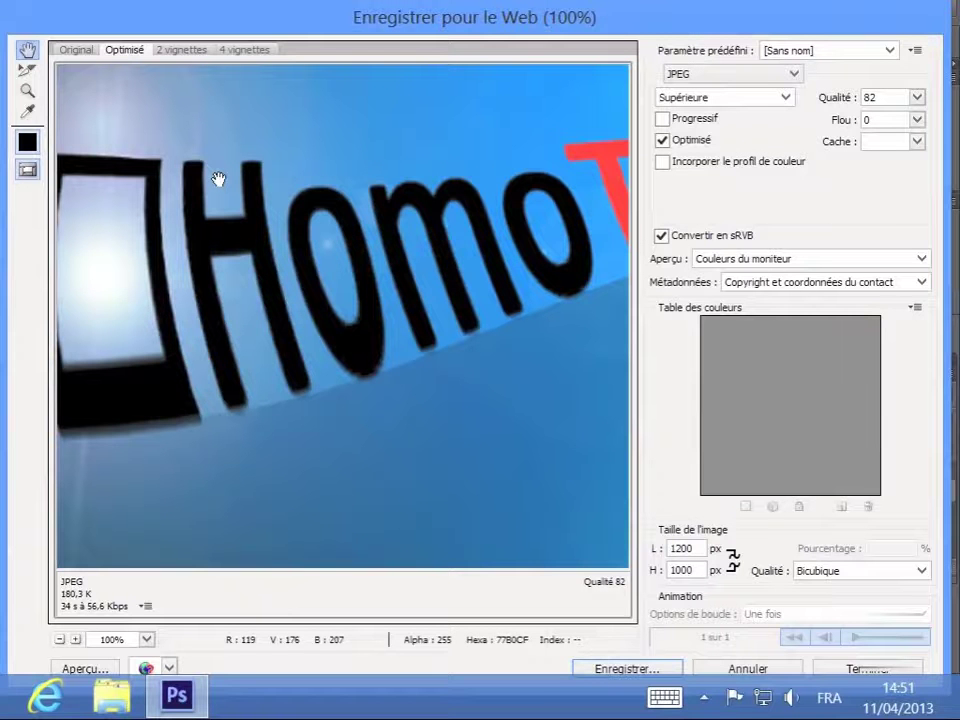
click(73, 55)
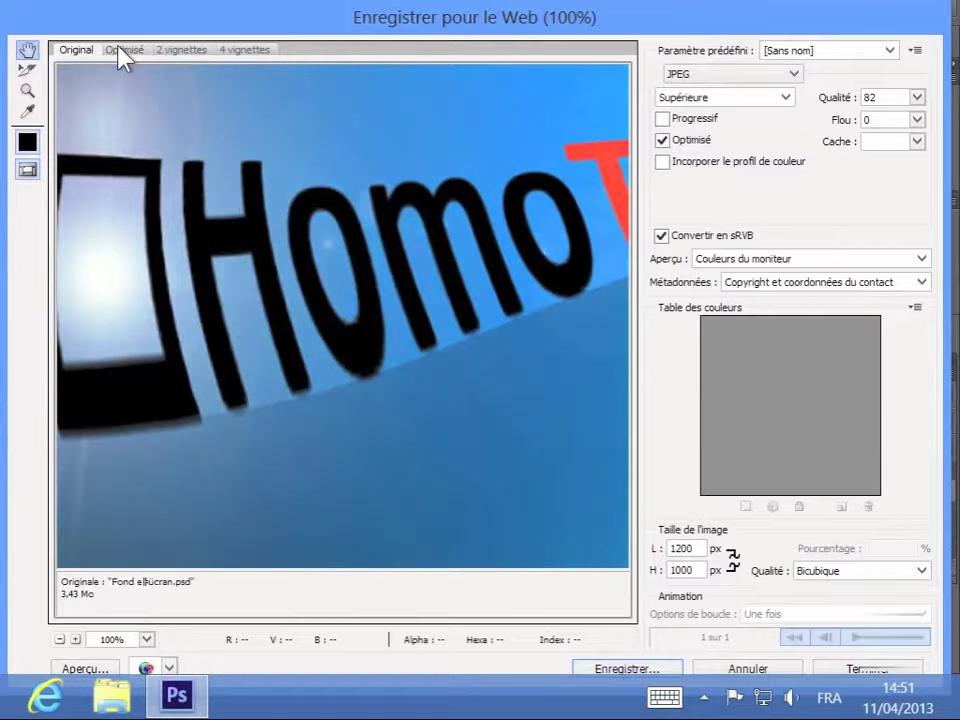
click(121, 52)
click(68, 49)
click(126, 47)
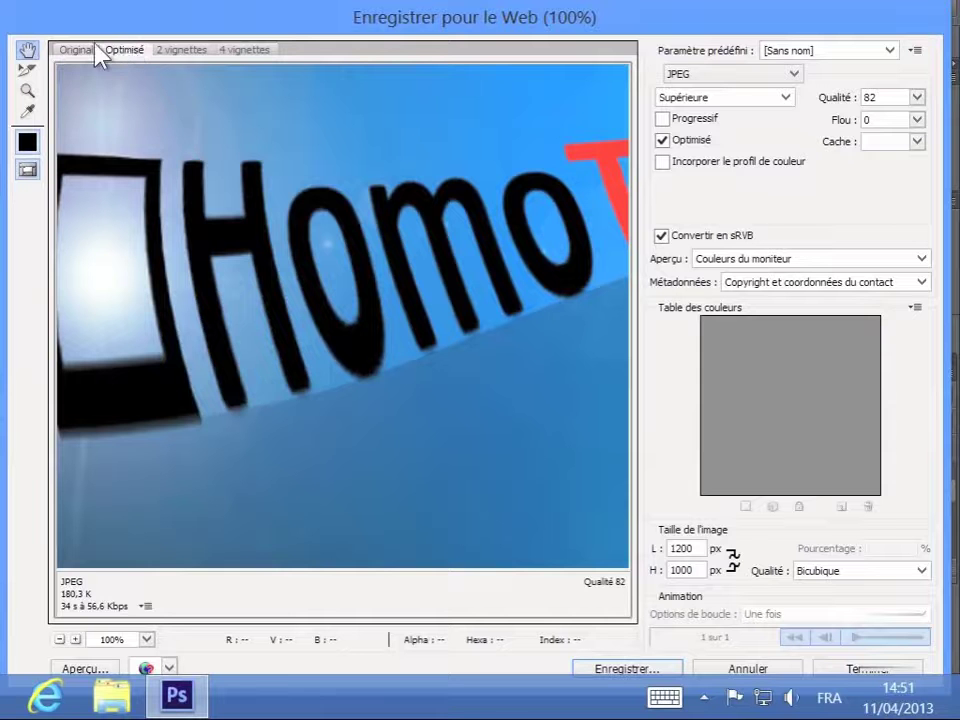
click(79, 52)
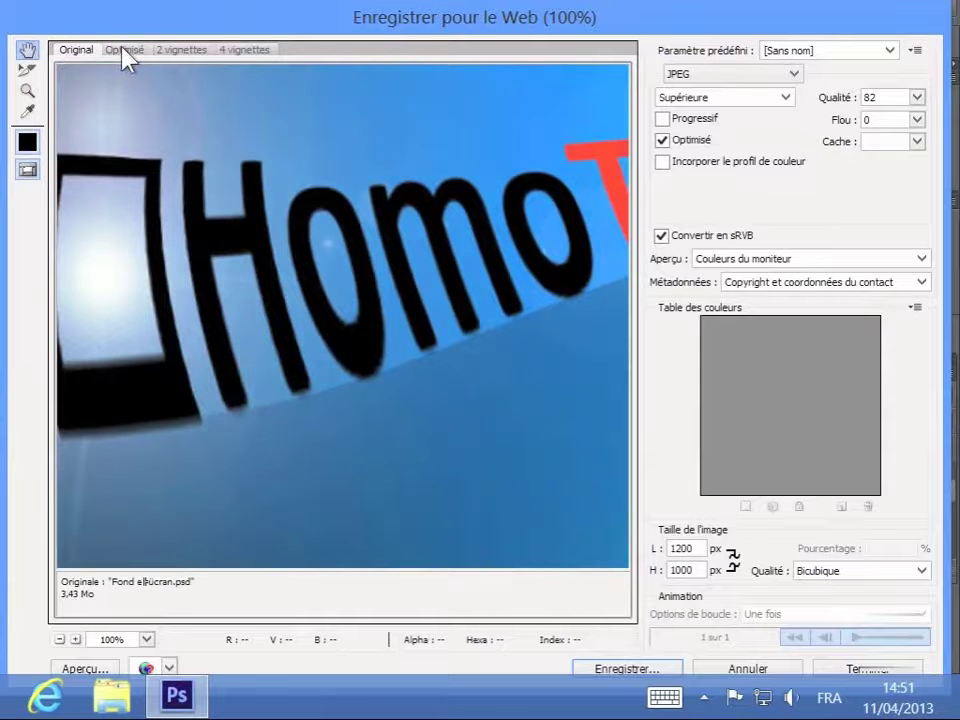
click(124, 50)
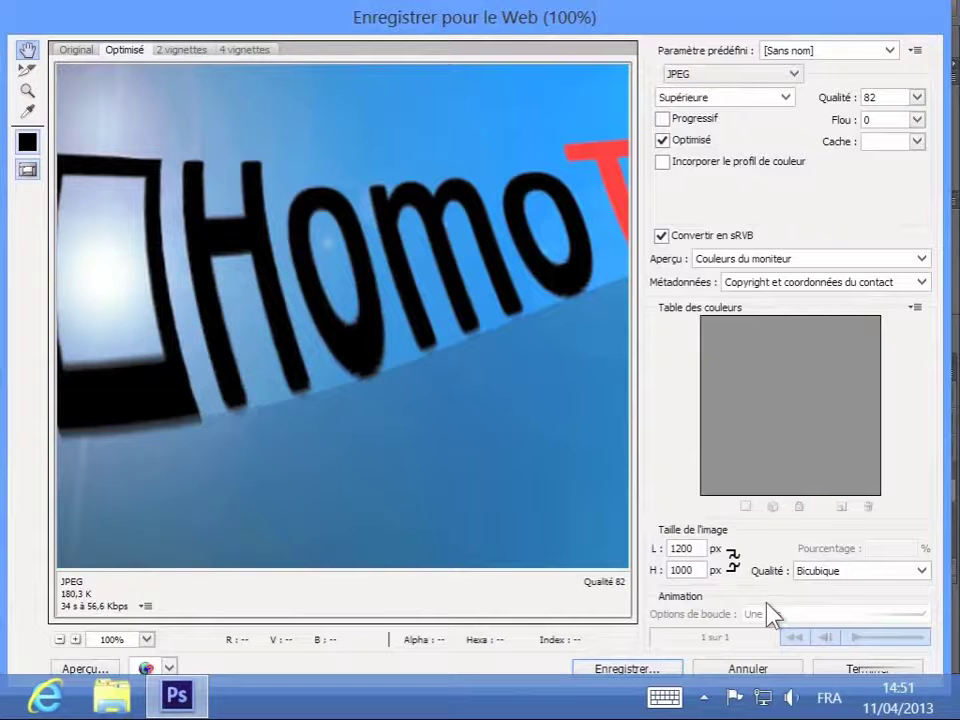
Save the optimized copy on the Bureau under the file name Fond d'écran.jpg, keeping the accented characters.
click(664, 670)
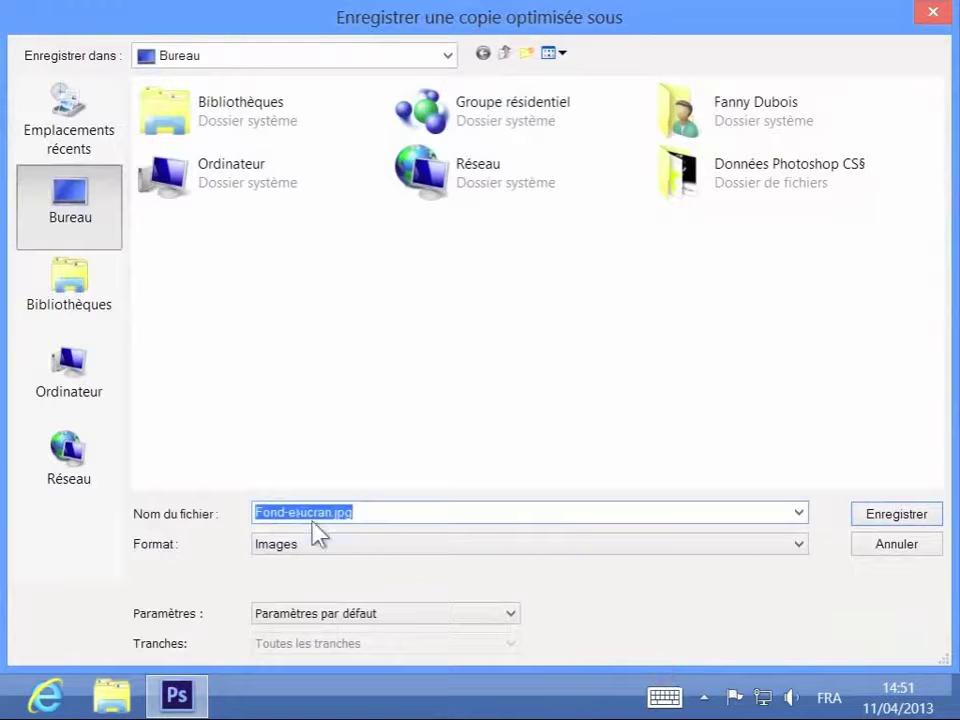
drag(332, 511, 240, 503)
text(Fond )
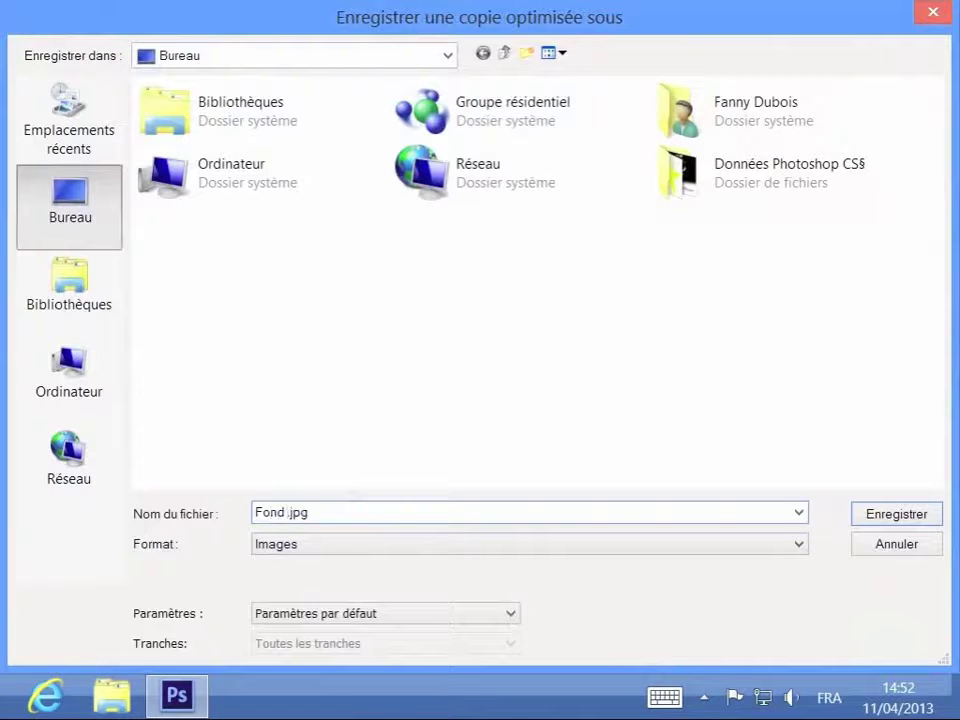
text(de'écran)
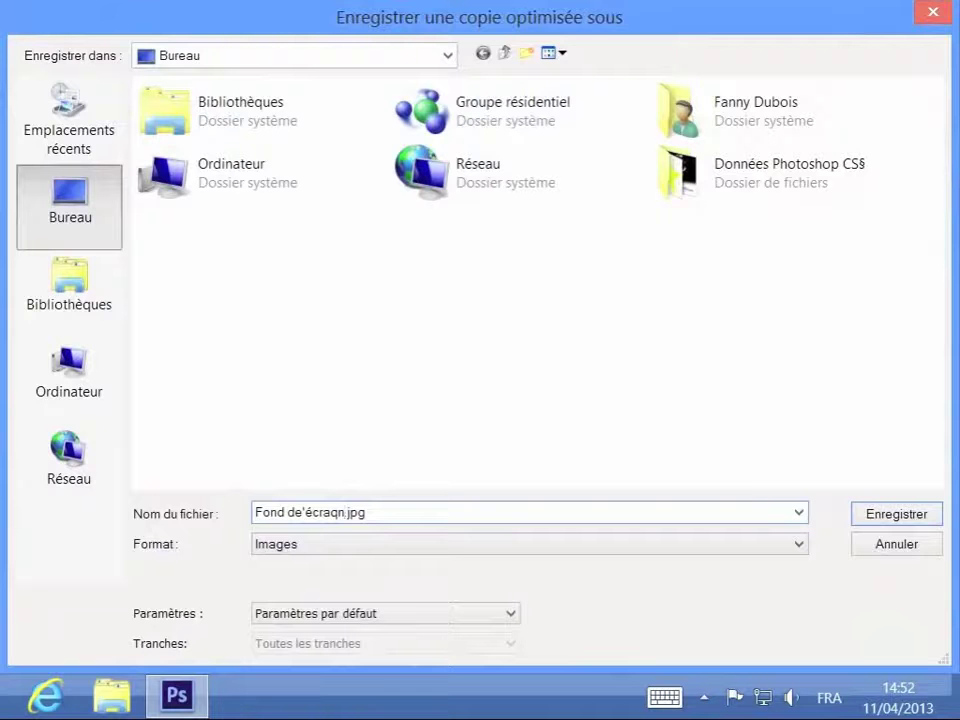
key(Left)
key(Left)
key(Left)
key(Left)
key(Left)
key(Left)
key(BackSpace)
click(890, 527)
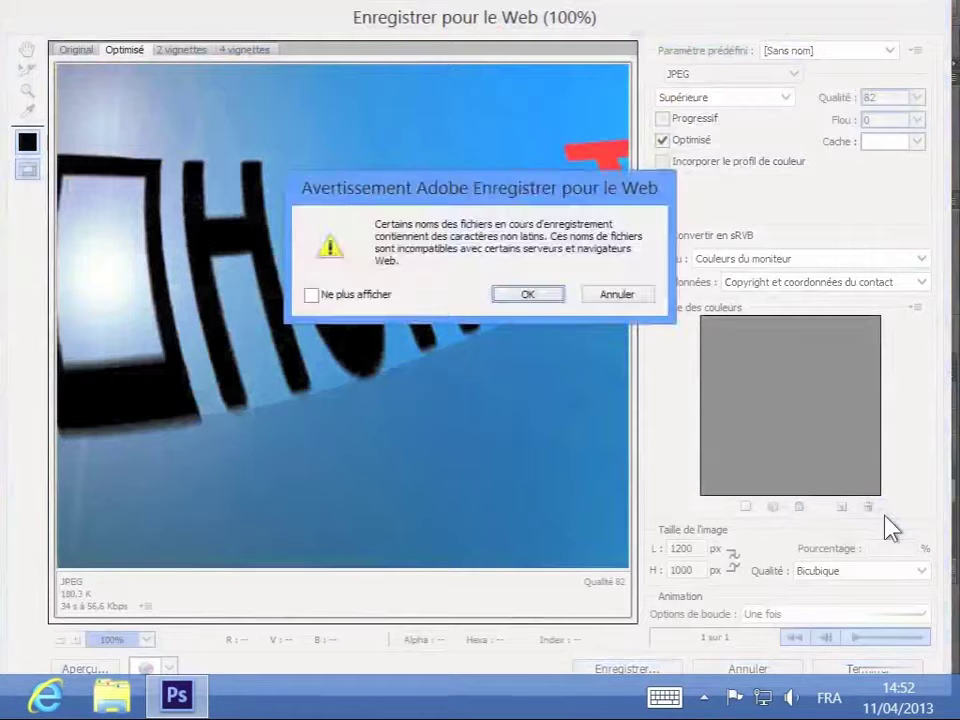
click(510, 296)
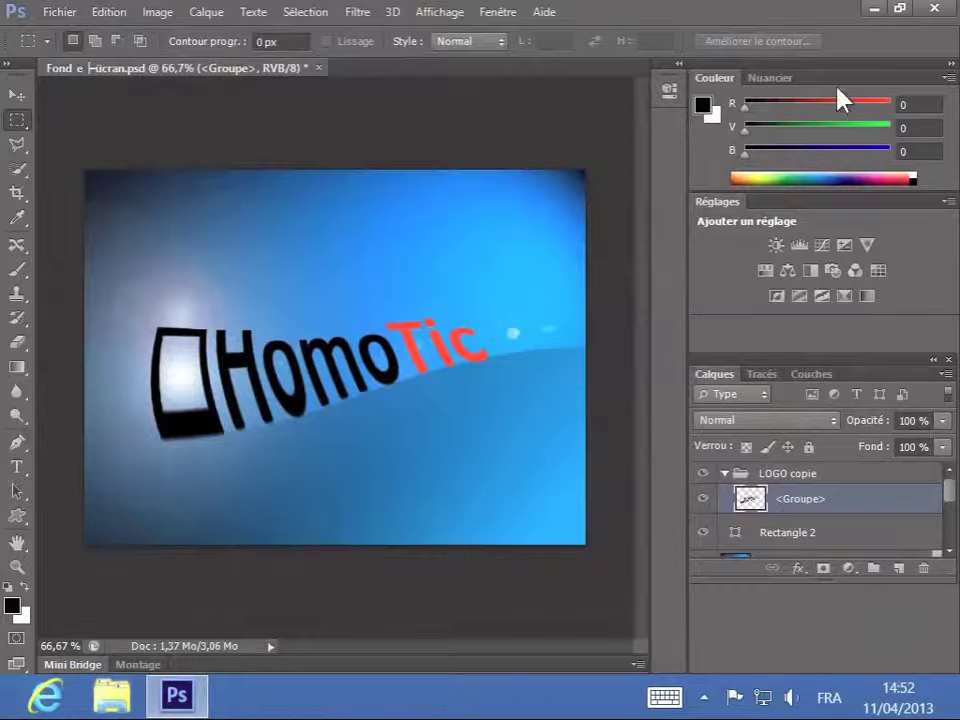
Minimize Photoshop and open the exported Fond-d'écran.jpg from the desktop with Visionneuse de photos Windows.
click(880, 12)
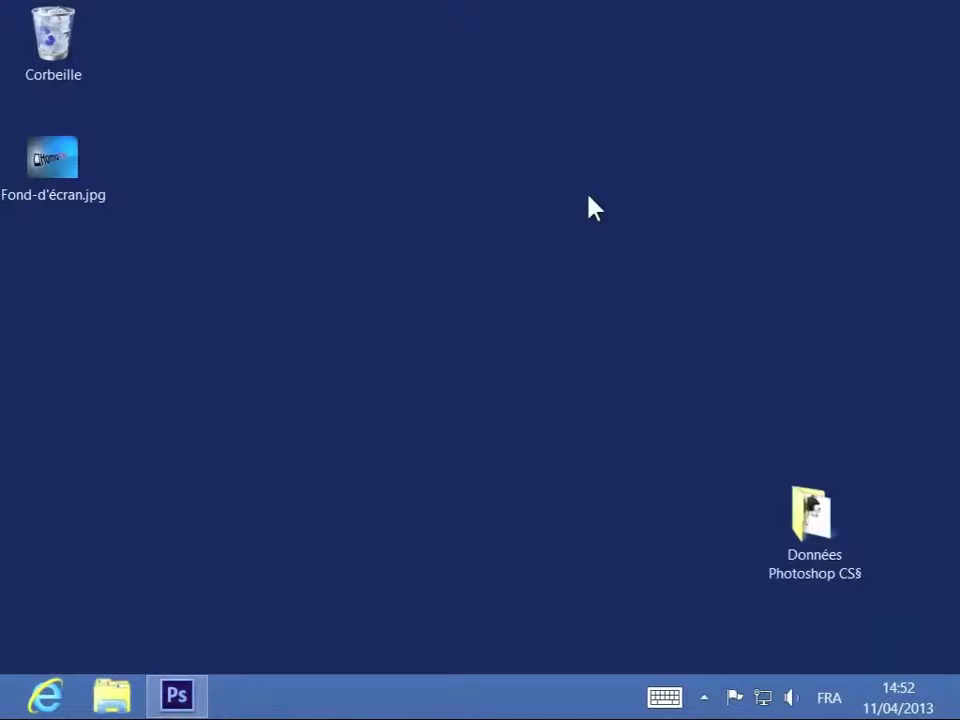
right_click(58, 186)
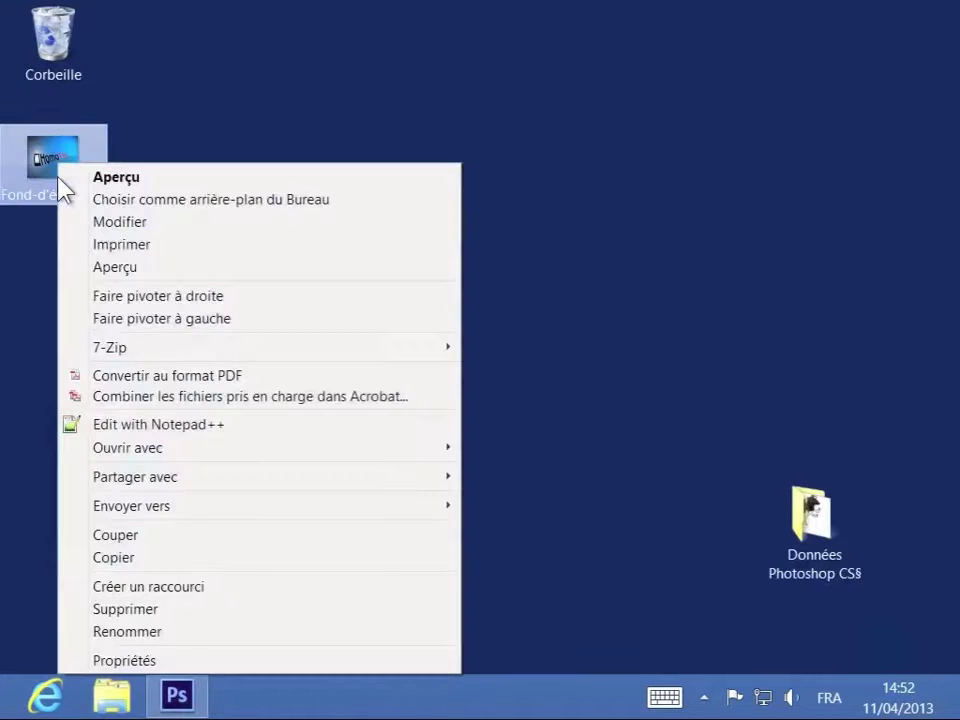
mouse_move(128, 452)
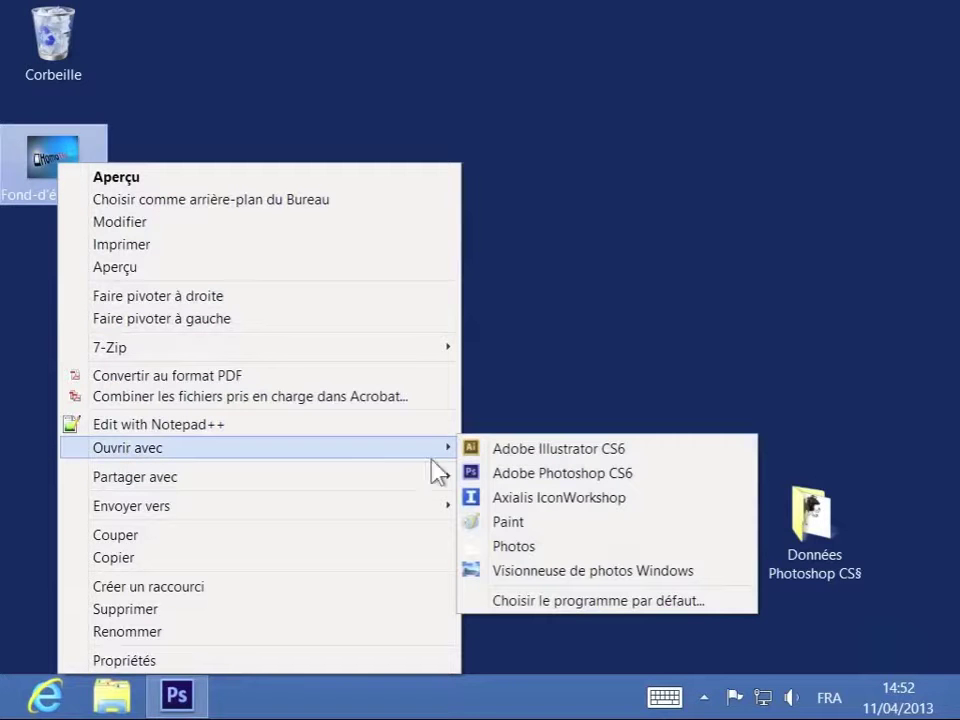
click(541, 575)
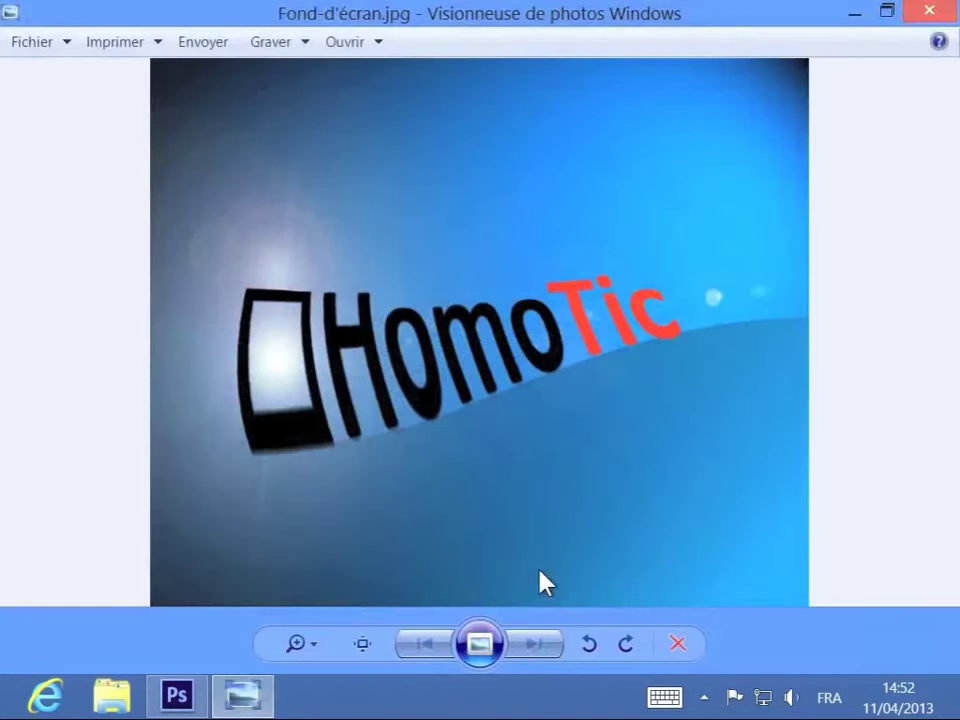